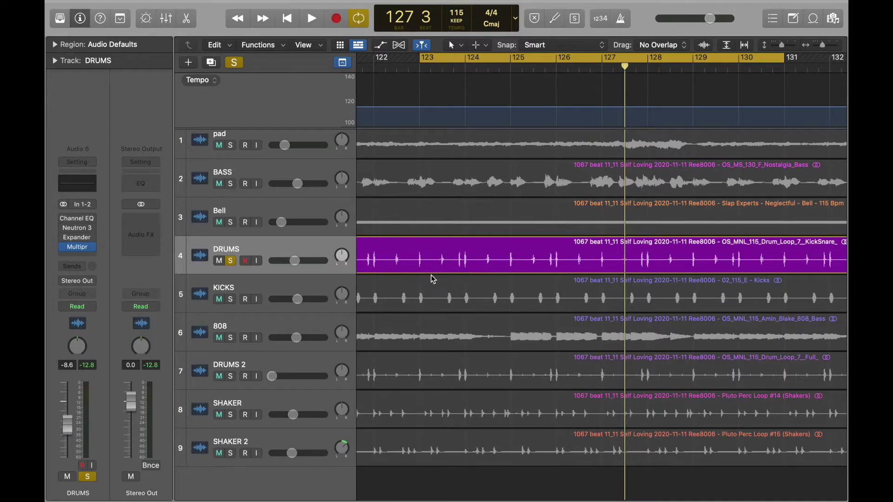
Play a short passage of the soloed DRUMS track in the cycle region and stop playback
scroll(428, 268, down, 3)
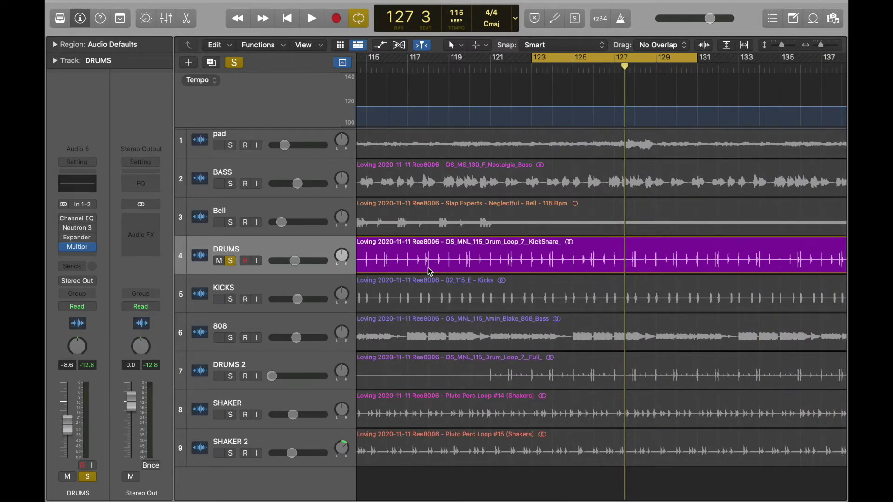
scroll(428, 268, up, 5)
scroll(428, 268, down, 3)
scroll(429, 272, down, 1)
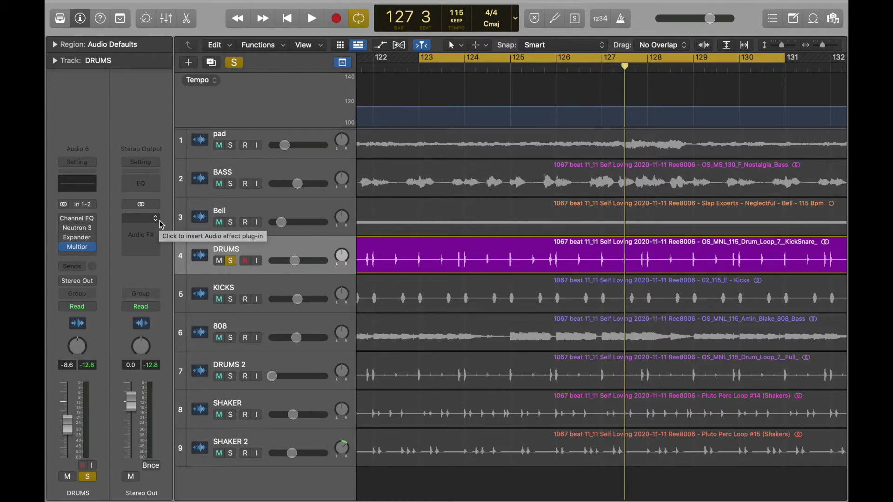
key(space)
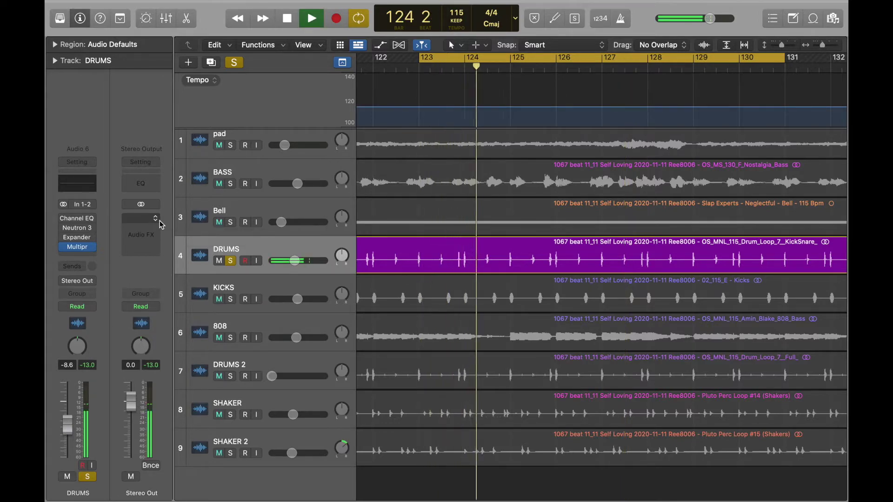
key(space)
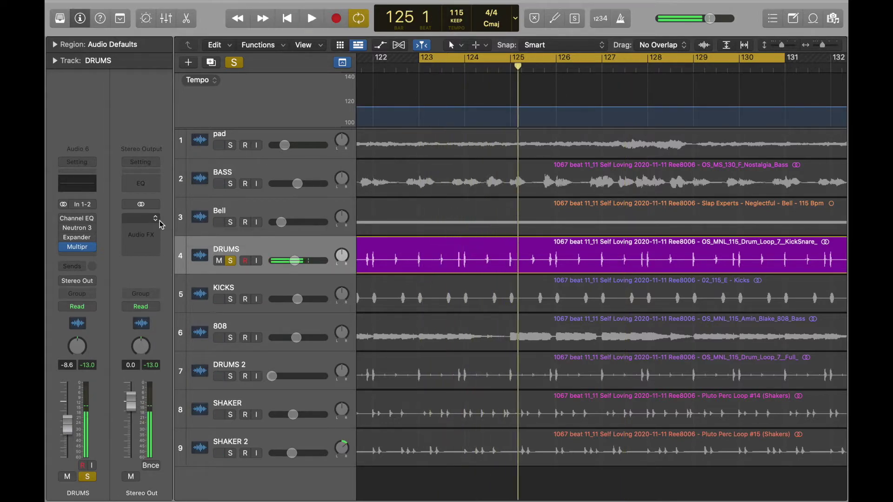
Enable the DRUMS track's Channel EQ and boost the 1040 Hz band by about 4.3 dB with a Q of 1.20
click(89, 188)
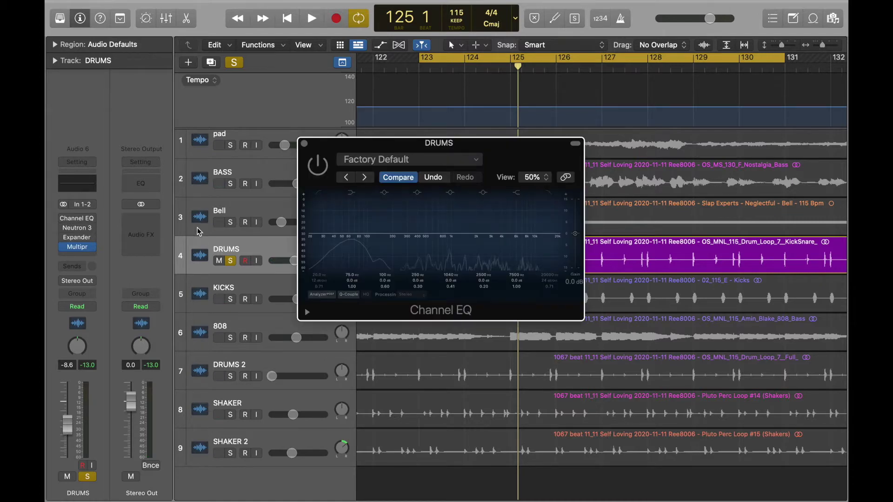
click(317, 166)
key(space)
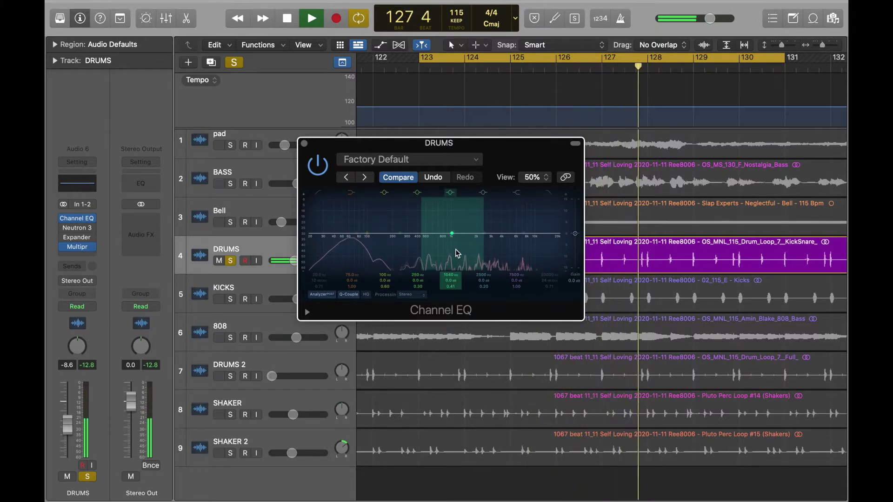
drag(453, 235, 452, 223)
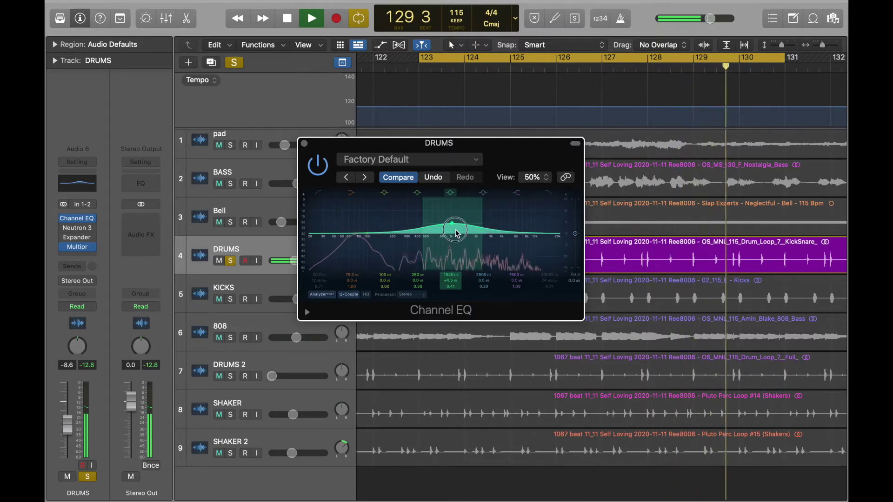
drag(423, 223, 429, 225)
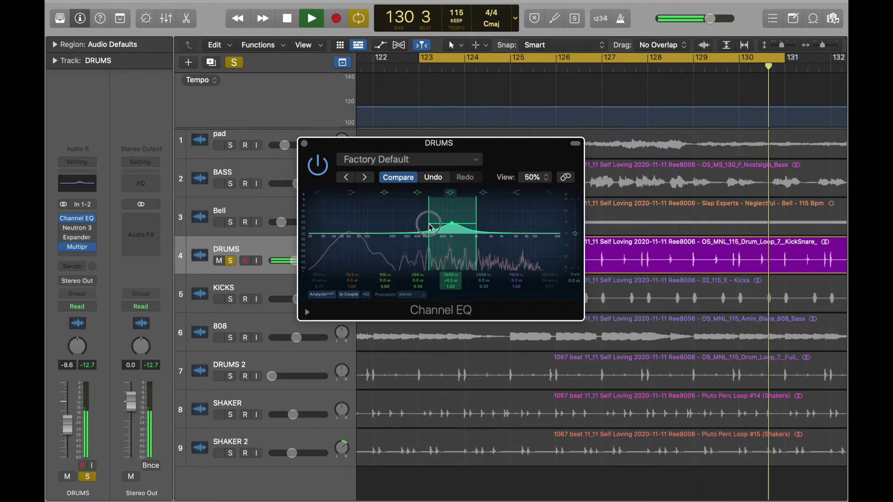
key(space)
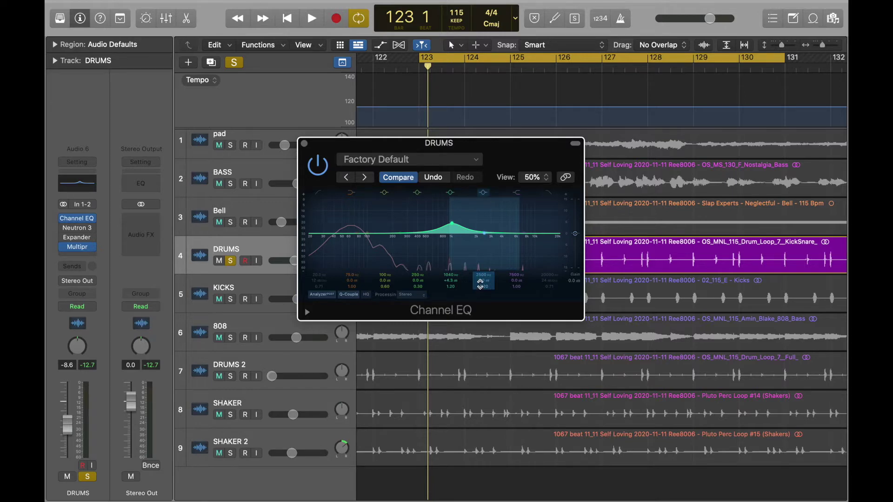
Boost the upper-mid EQ band at about 2.9 kHz by about 4.9 dB with a Q of 1.60, checking it during playback
mouse_move(486, 278)
mouse_down()
mouse_move(485, 267)
mouse_move(494, 288)
mouse_move(482, 261)
mouse_up()
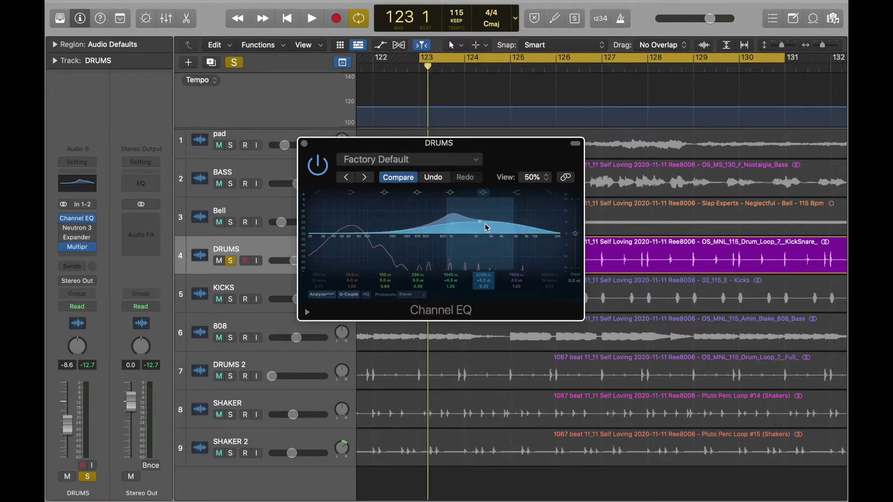
drag(454, 224, 459, 225)
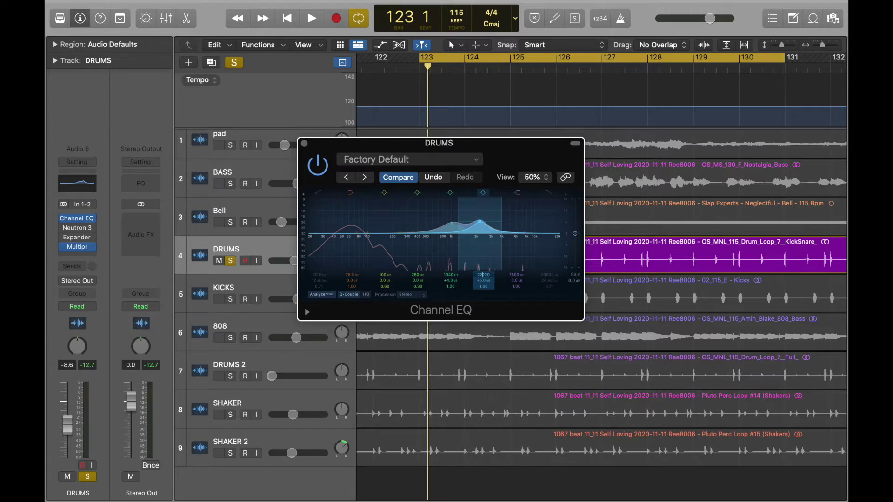
key(Return)
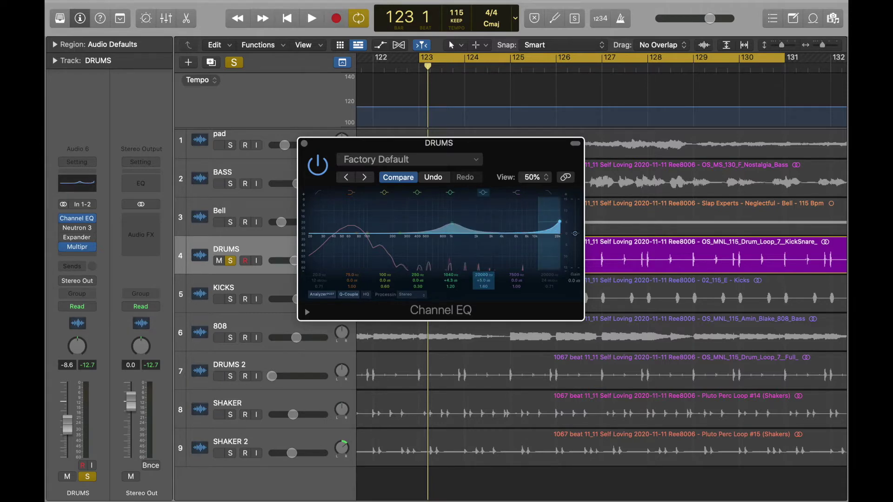
drag(557, 234, 481, 234)
key(space)
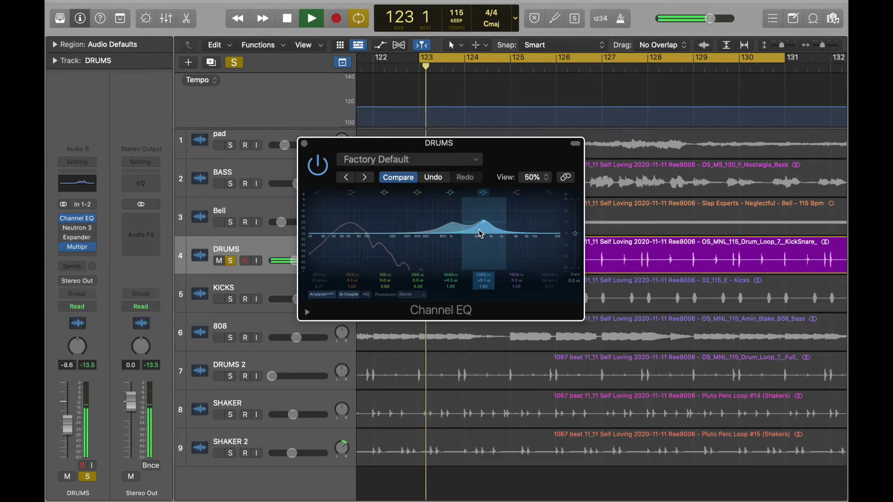
drag(482, 234, 487, 234)
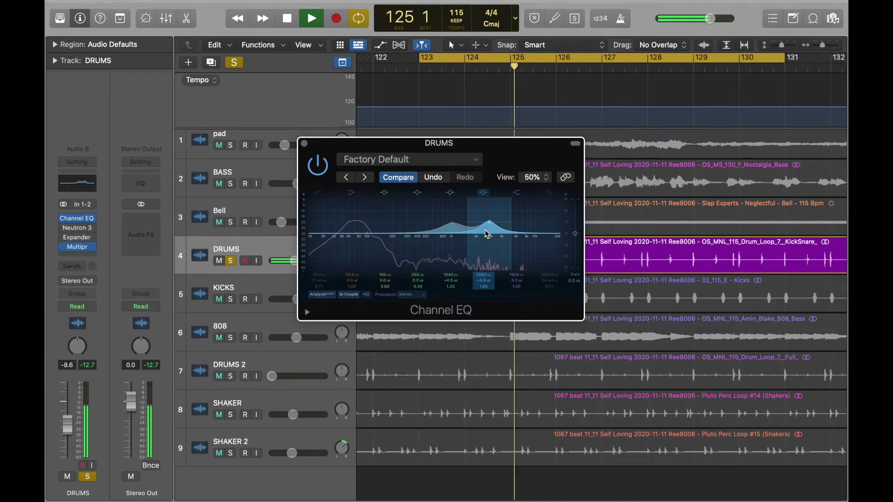
key(space)
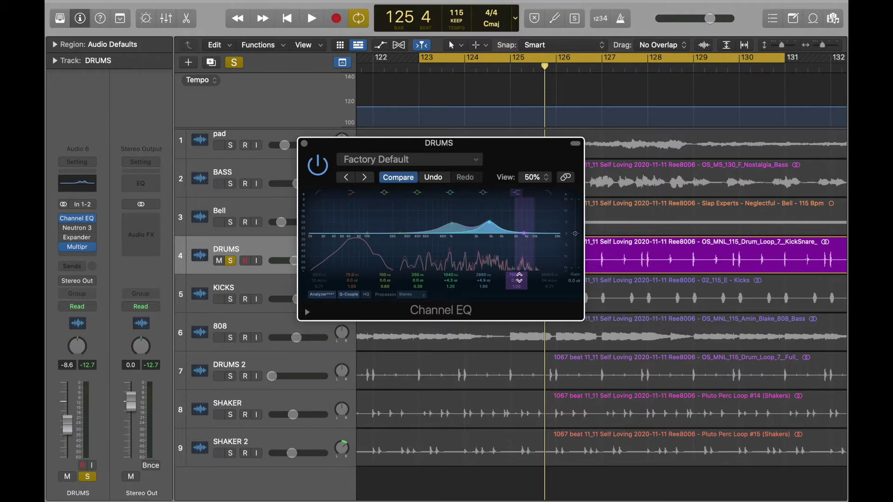
Raise the EQ's high shelf near 7 kHz by about 6 dB and play the drums
drag(527, 237, 524, 219)
key(space)
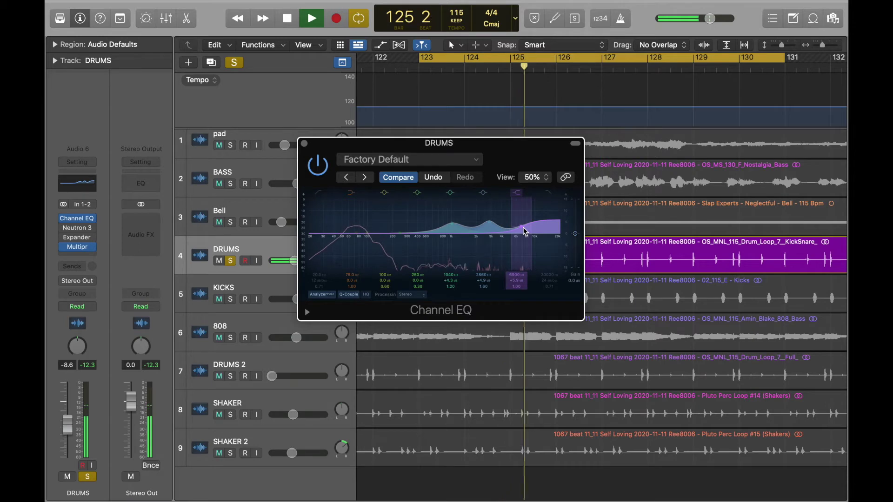
Try a low-shelf boost around 75 Hz during playback, and return its gain to 0 dB
mouse_move(359, 233)
mouse_down()
mouse_move(360, 207)
mouse_move(359, 217)
mouse_up()
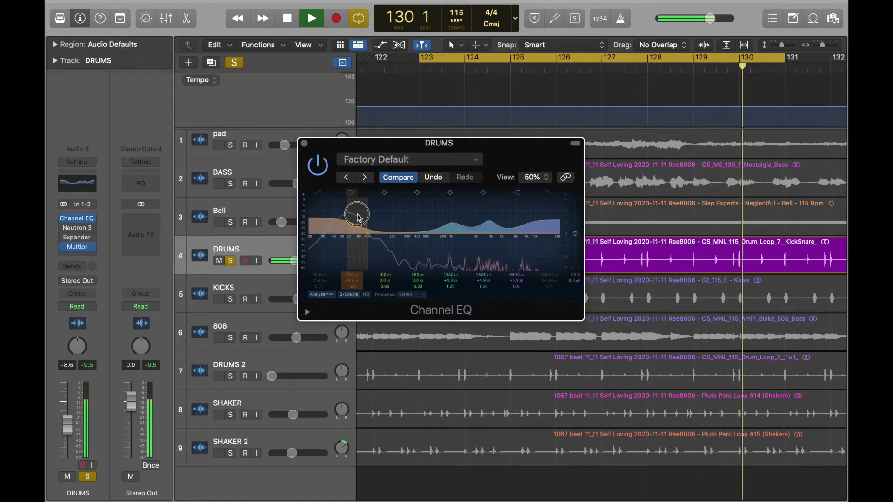
drag(358, 216, 358, 235)
key(space)
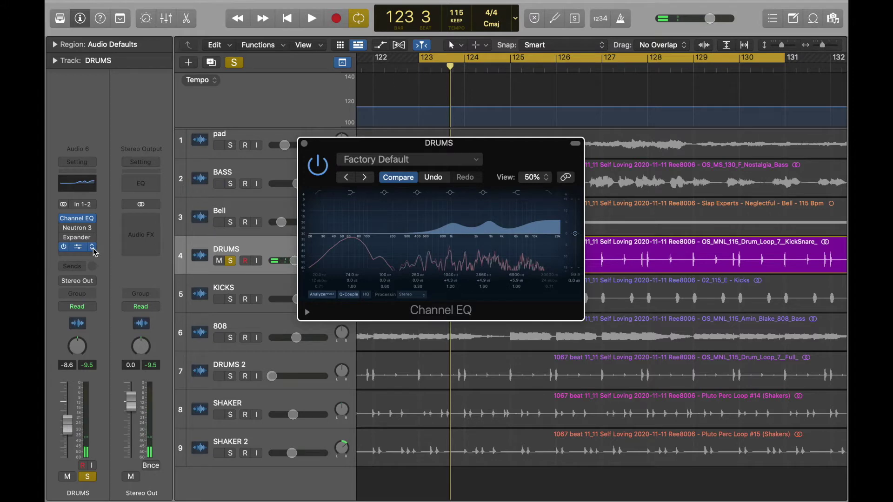
Load a stereo Multipressor in the DRUMS channel's fourth effect slot and close the Channel EQ window
click(93, 248)
mouse_move(120, 372)
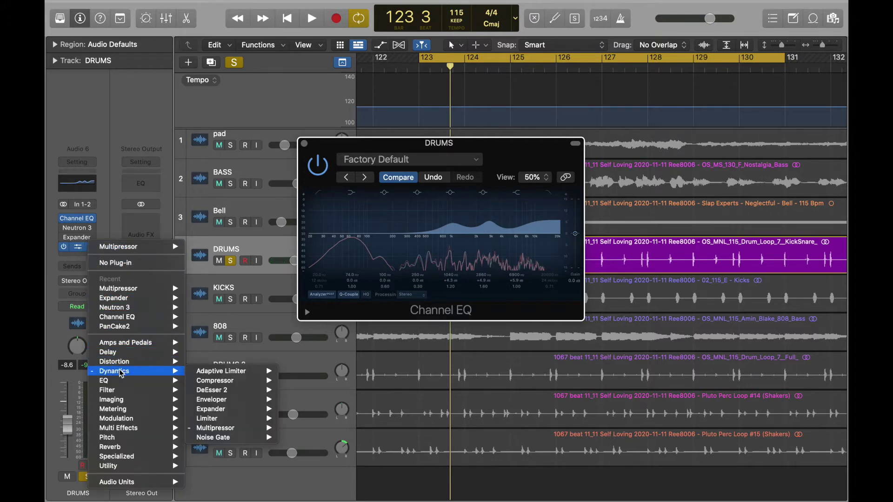
mouse_move(229, 437)
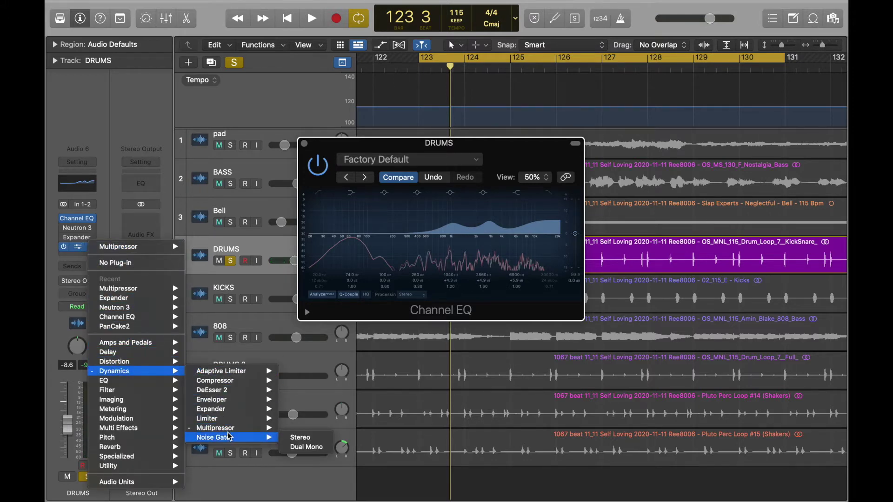
click(300, 437)
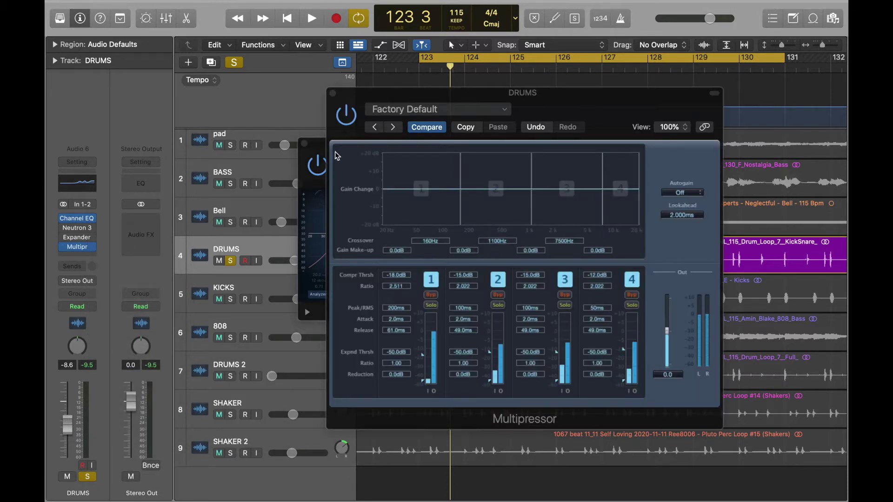
click(304, 144)
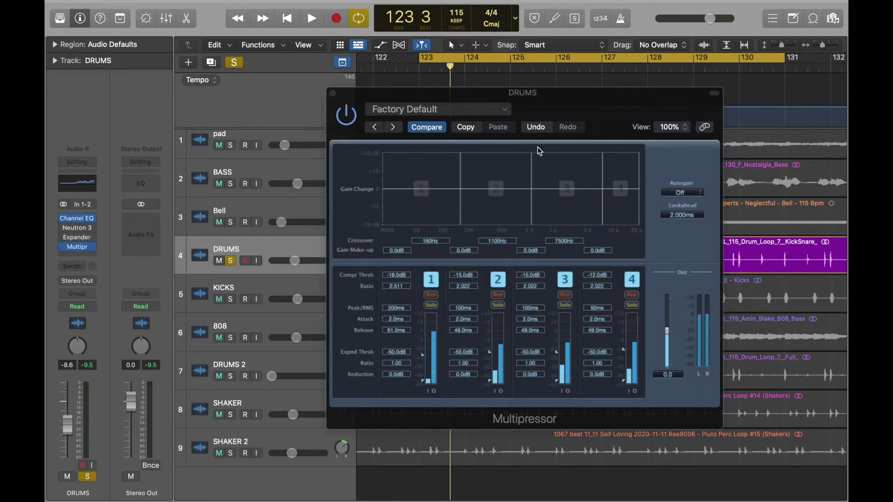
drag(564, 106, 473, 90)
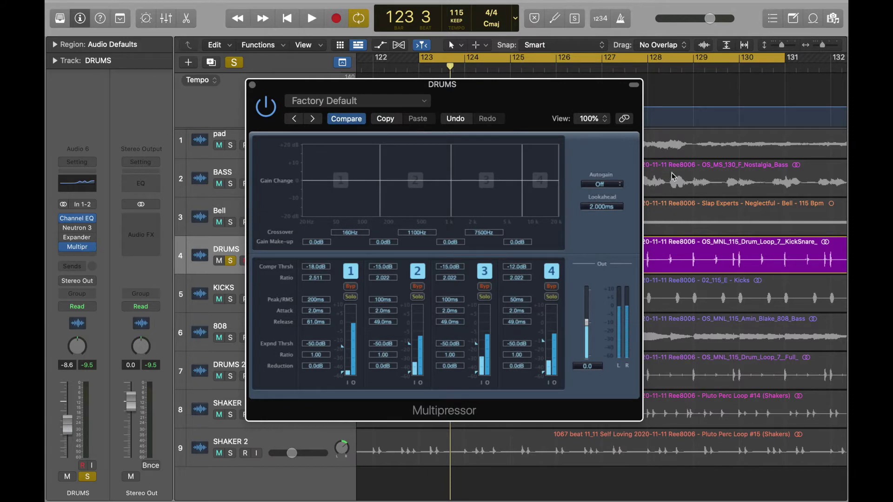
Listen to DRUMS together with KICKS by temporarily soloing the KICKS track, and unsolo it after stopping playback
scroll(742, 230, up, 3)
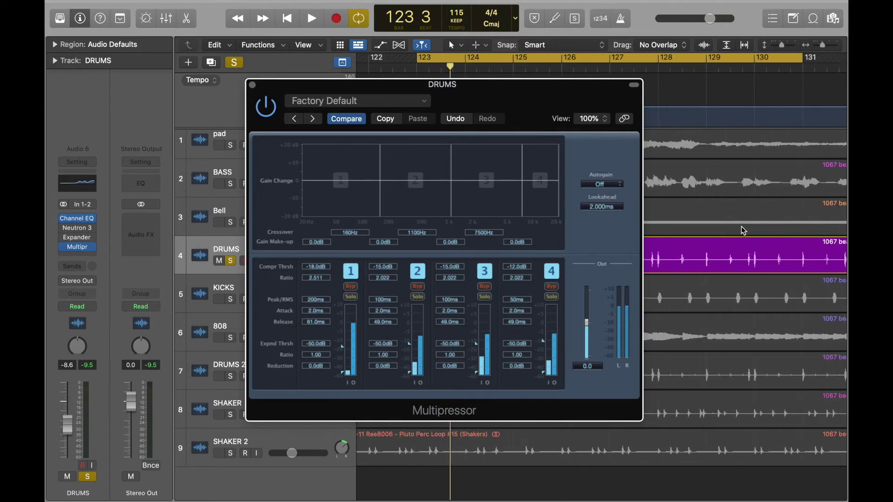
scroll(739, 228, down, 3)
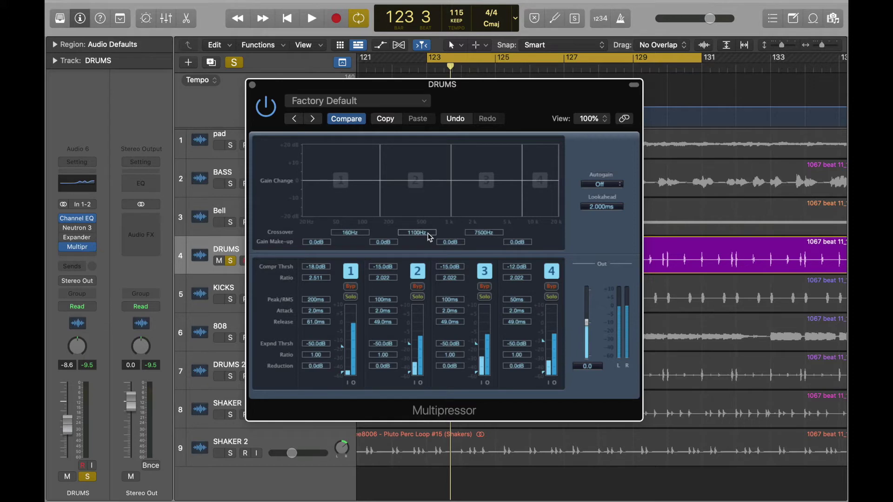
drag(519, 118, 577, 273)
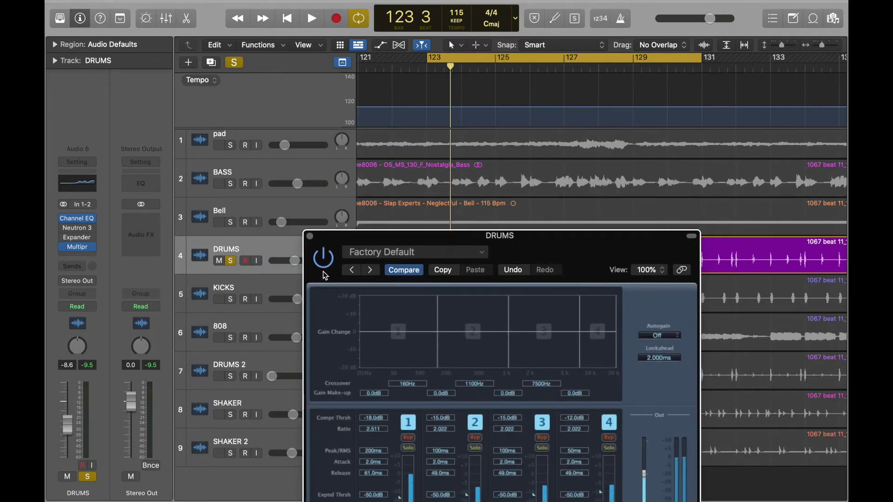
click(231, 299)
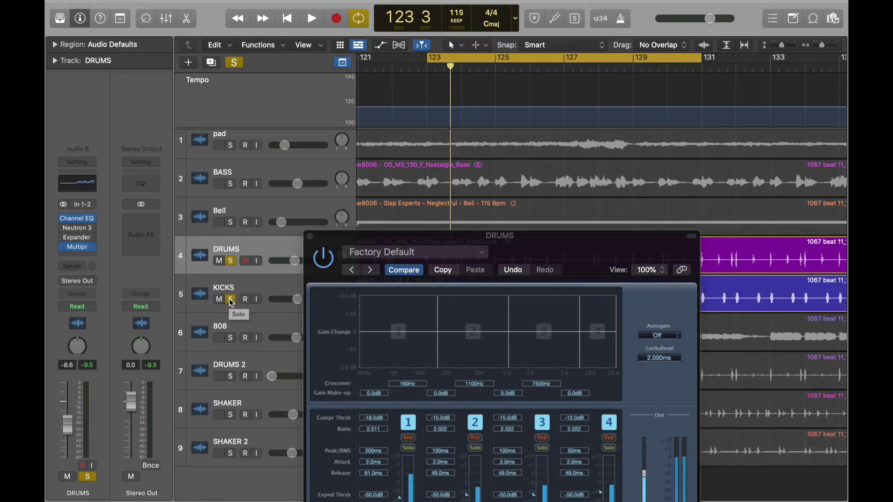
key(space)
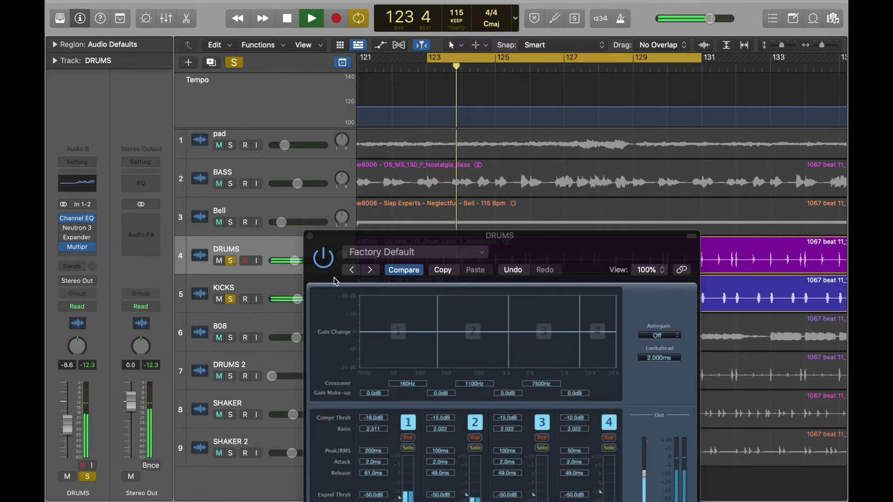
drag(526, 251, 523, 186)
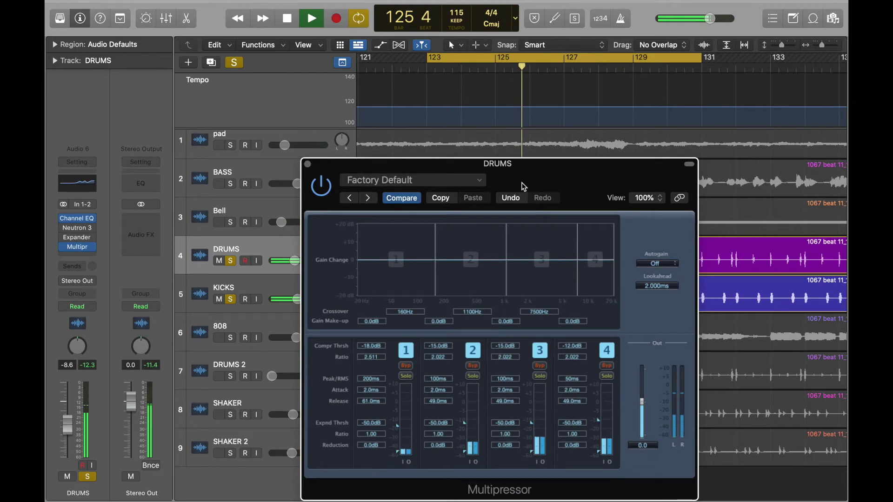
key(space)
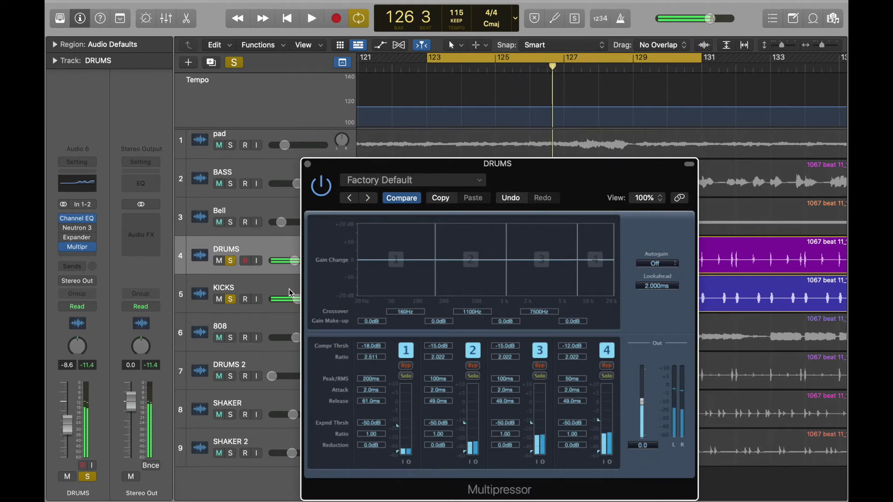
click(231, 300)
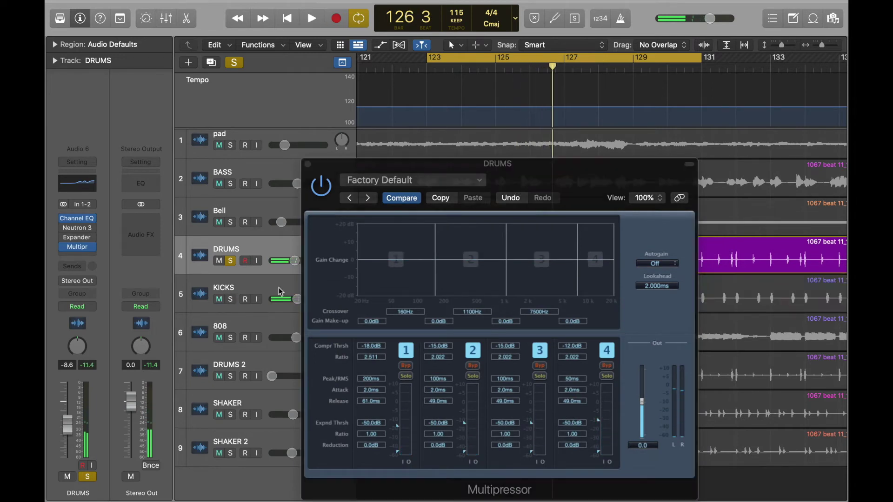
Set the gain make-up of Multipressor band 1 to 2.0 dB while auditioning the drums
click(405, 264)
key(space)
drag(405, 264, 403, 259)
key(space)
Raise the gain make-up of Multipressor band 3 to 3.0 dB while auditioning the drums
key(space)
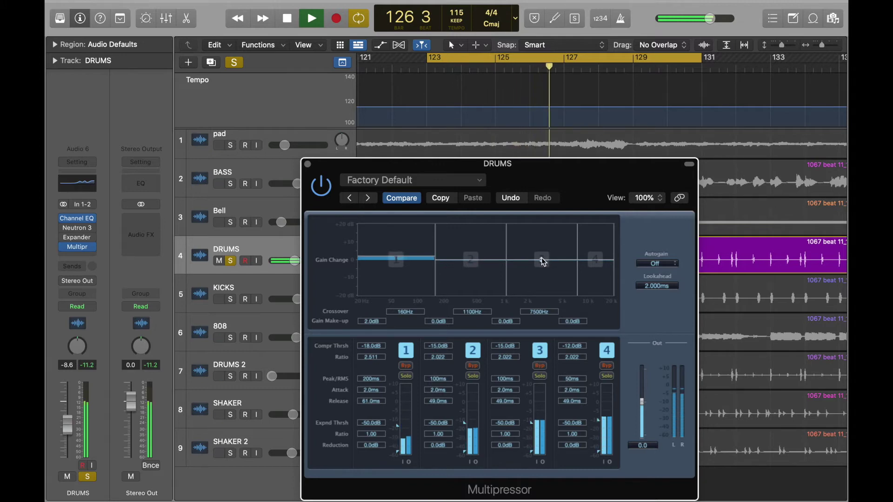
drag(543, 262, 543, 256)
key(space)
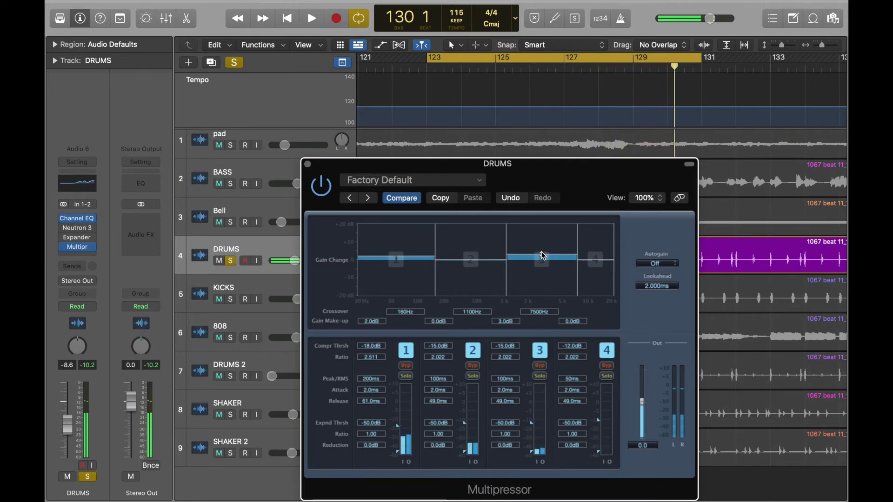
Solo Multipressor band 3 and raise its gain make-up to 5.0 dB
key(space)
click(543, 376)
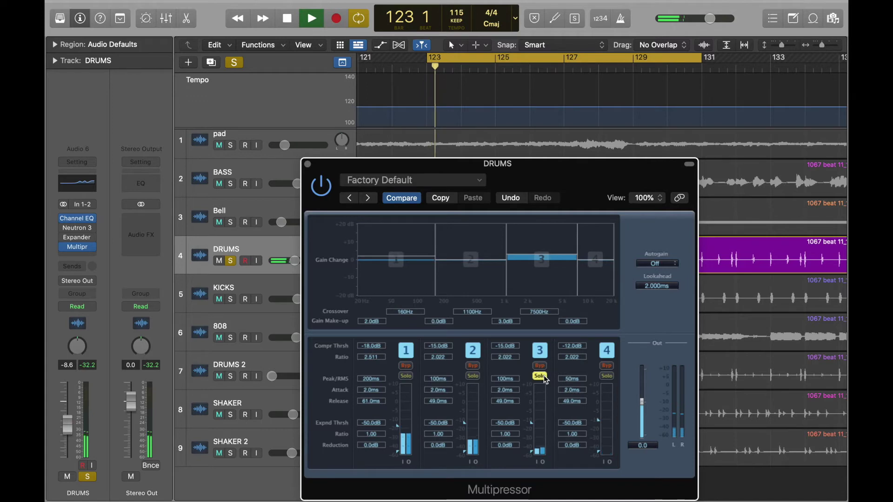
mouse_move(539, 257)
mouse_down()
mouse_move(538, 228)
mouse_move(539, 254)
mouse_up()
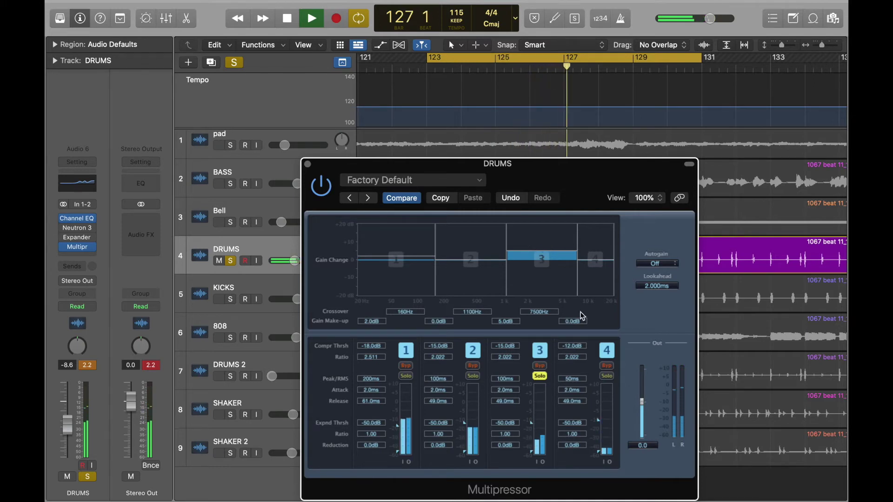
Unsolo Multipressor band 3 and compare the drums with the band bypassed and active, leaving it active and stopping playback
click(540, 376)
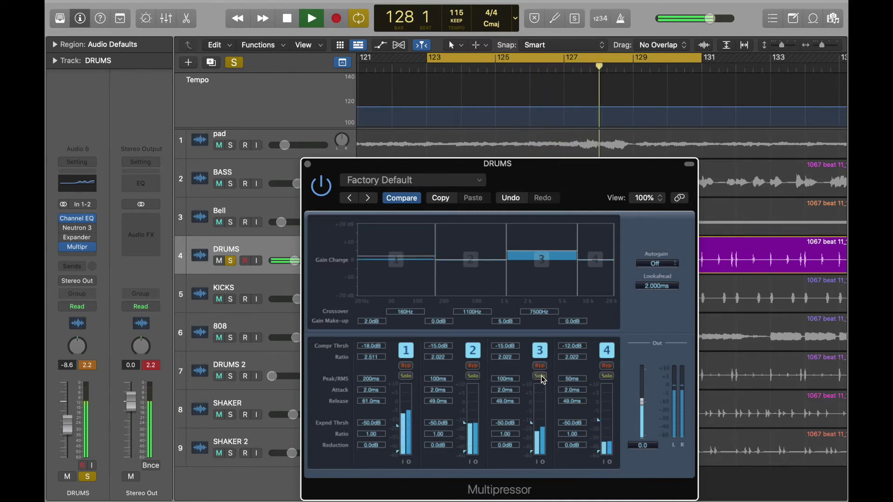
key(space)
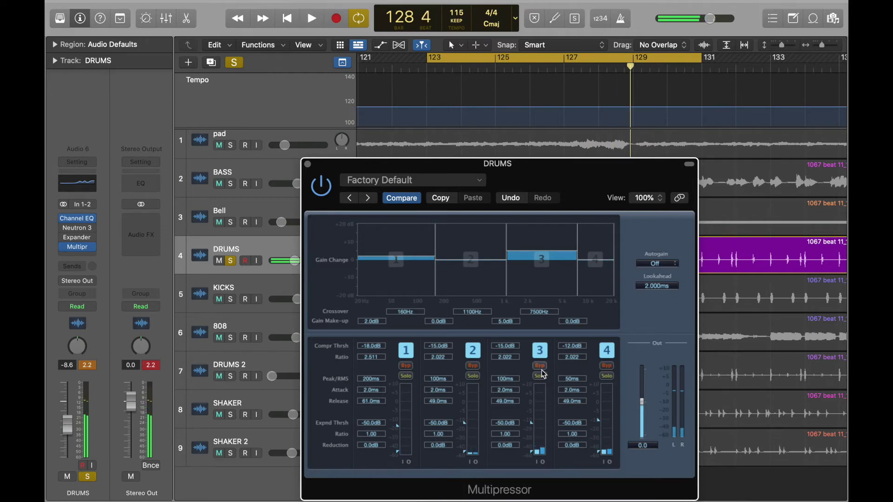
click(541, 368)
key(space)
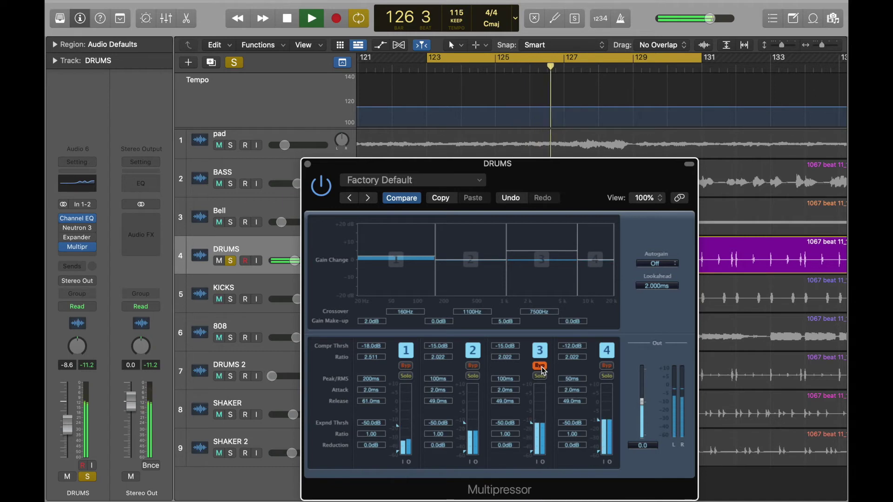
click(542, 366)
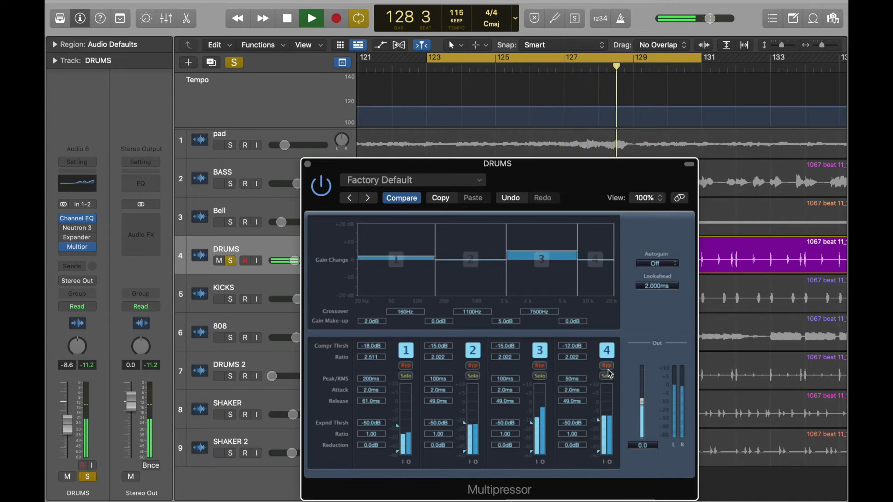
key(space)
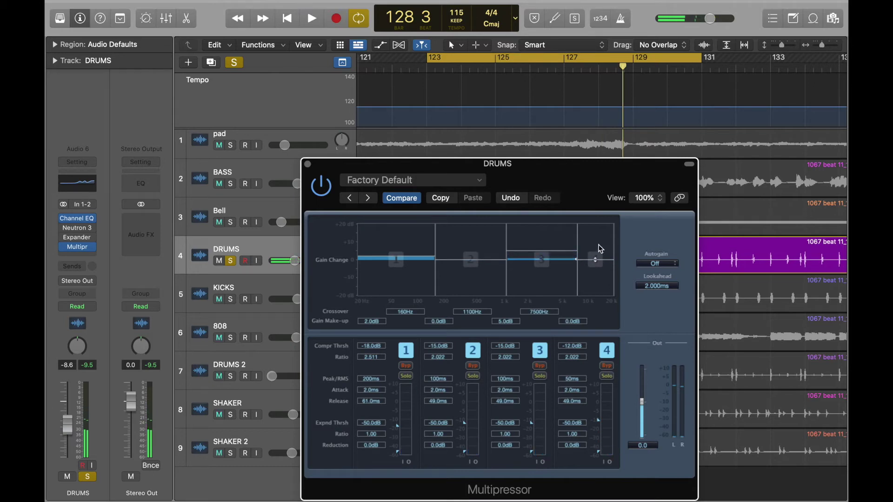
Raise the gain make-up of Multipressor band 4 to 3.5 dB, audition the drums, and reduce it to 1.0 dB
drag(598, 265, 597, 258)
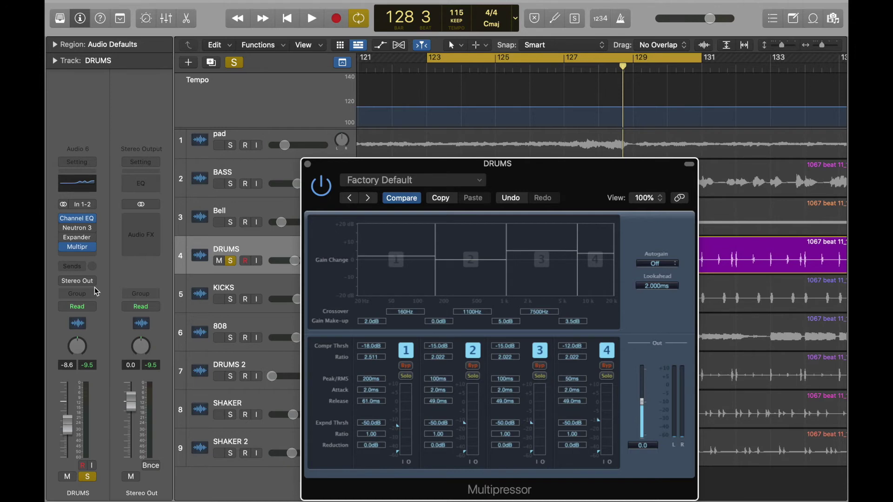
key(space)
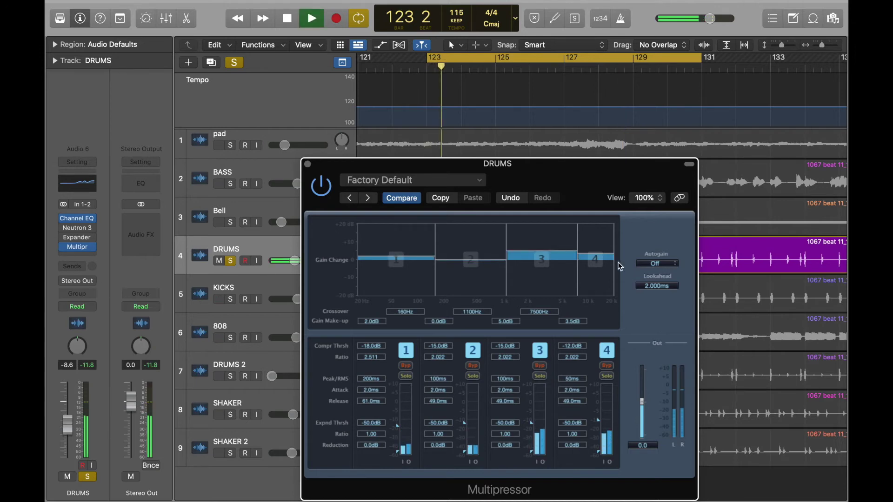
drag(600, 258, 602, 263)
Push the gain make-up of Multipressor band 2 to 20.0 dB, solo the band, reduce it to 7.0 dB and replay the loop
drag(487, 257, 482, 224)
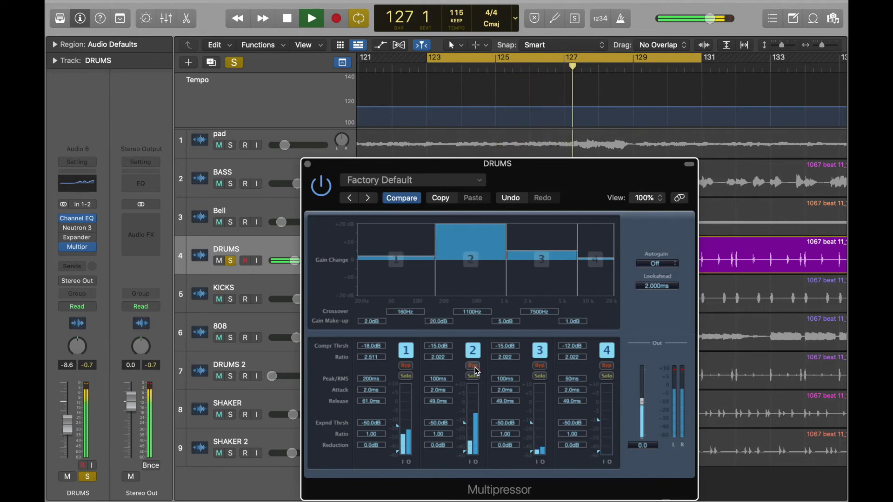
click(473, 376)
drag(480, 241, 486, 270)
key(space)
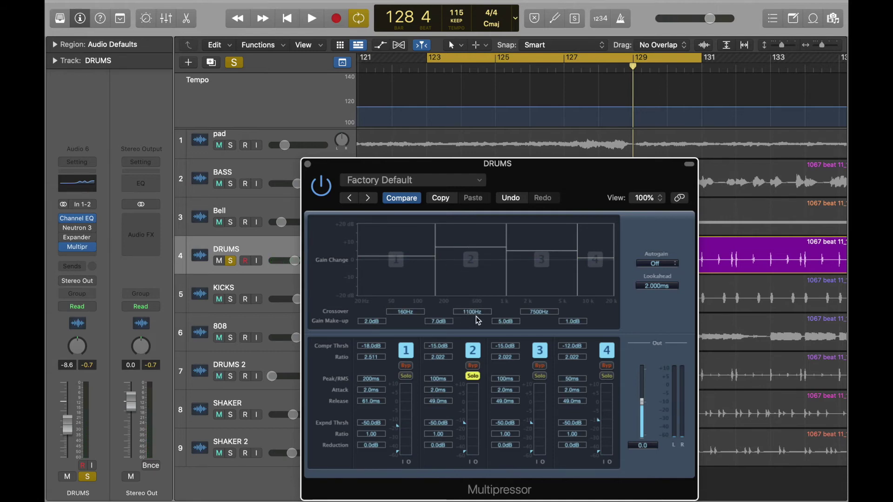
key(space)
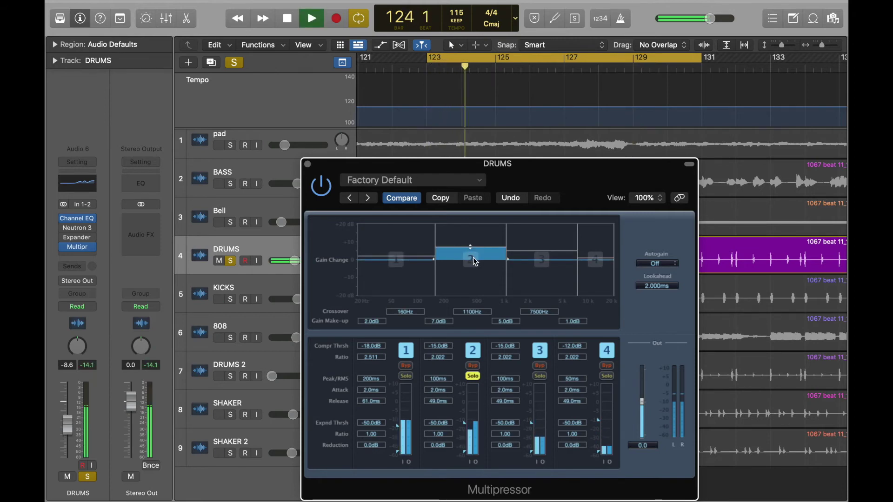
Solo band 1 alongside band 2, lower band 2's gain make-up to 4.5 dB, then unsolo both bands and stop playback
click(408, 376)
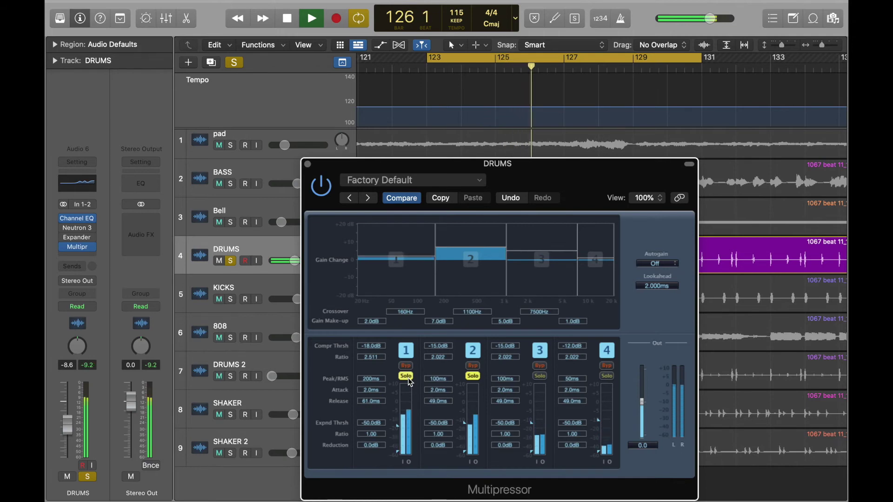
drag(470, 253, 470, 264)
click(474, 376)
click(405, 376)
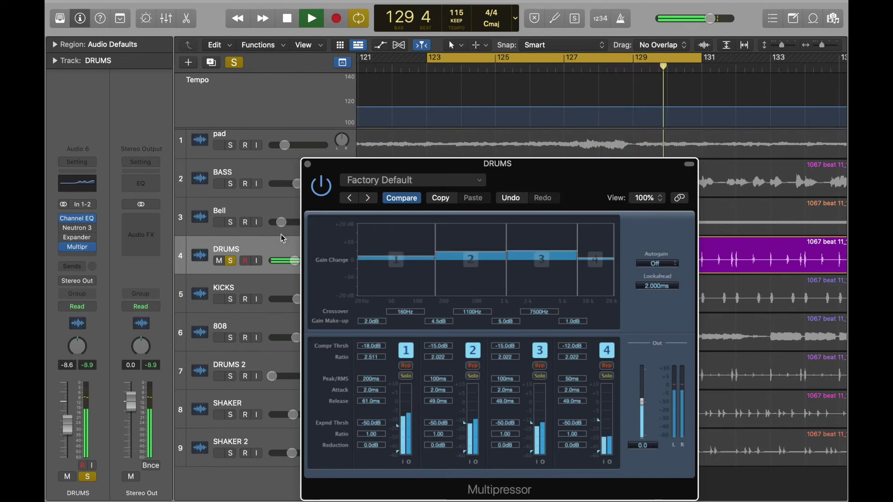
key(space)
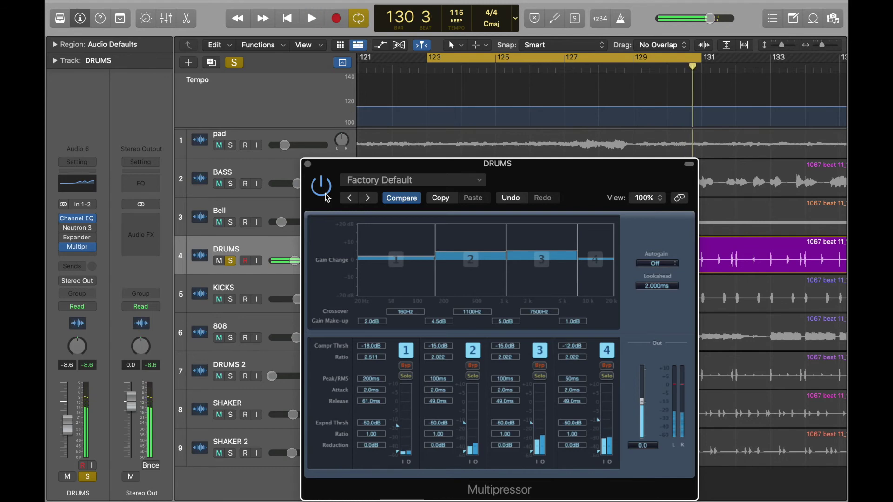
Bypass the whole Multipressor, play the drum loop, and re-enable the plug-in to compare the processed sound
click(325, 189)
key(space)
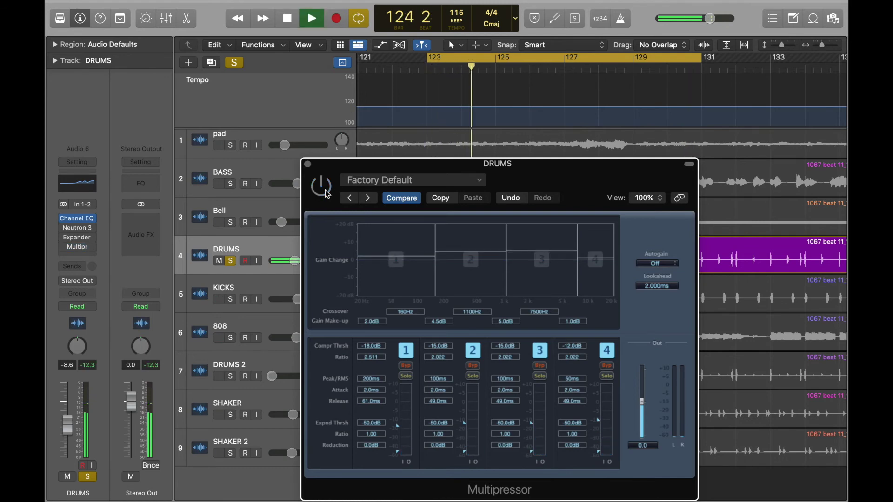
click(327, 193)
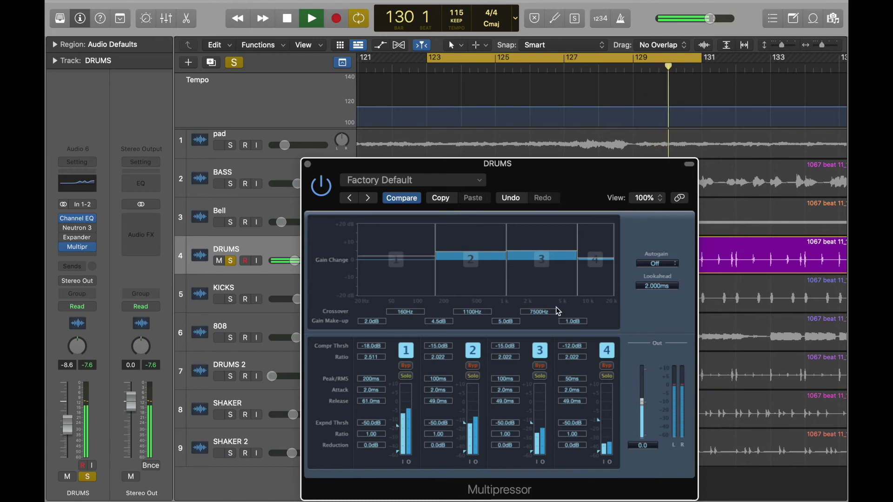
Reduce the gain make-up of Multipressor band 2 to 3.0 dB and band 3 to 1.5 dB while auditioning the drums
drag(477, 258, 477, 260)
key(space)
key(space)
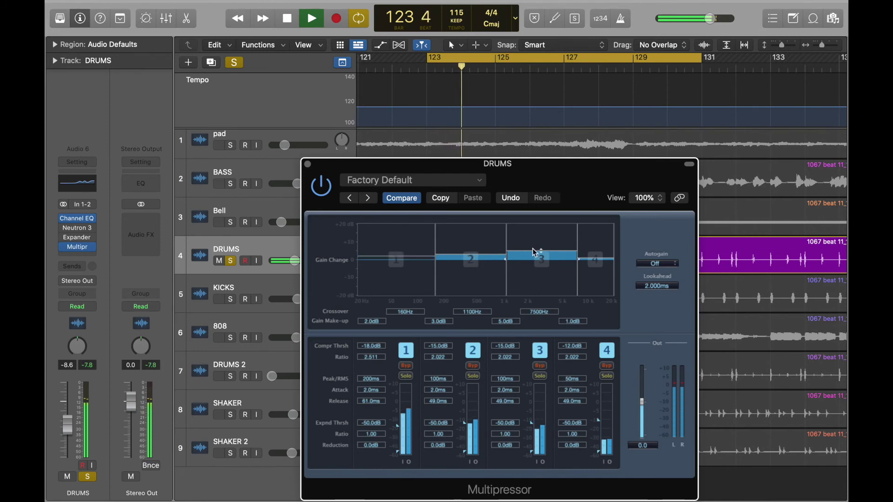
drag(537, 265, 538, 267)
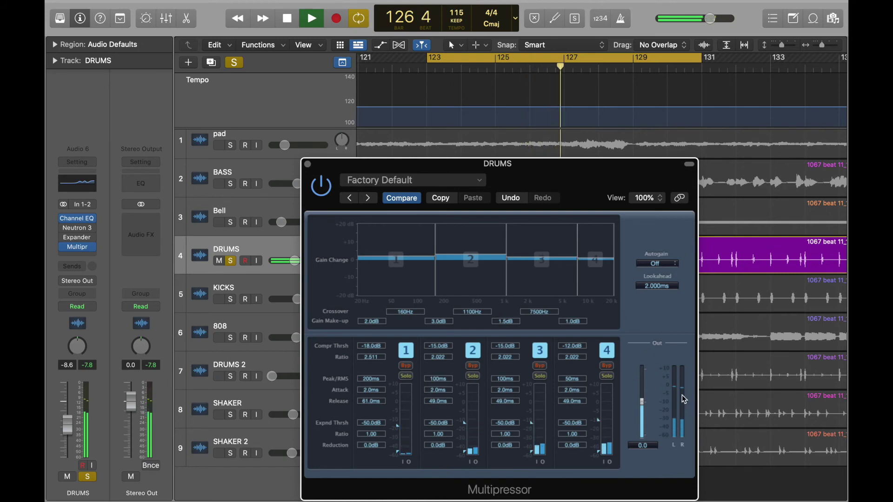
Bypass and re-enable the Multipressor during playback to compare the drums at the reduced gain settings, and stop playback
click(327, 188)
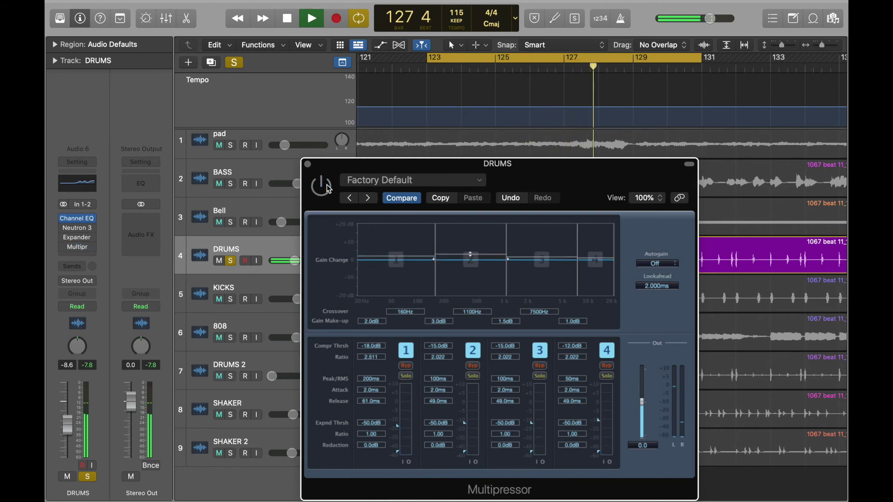
click(327, 188)
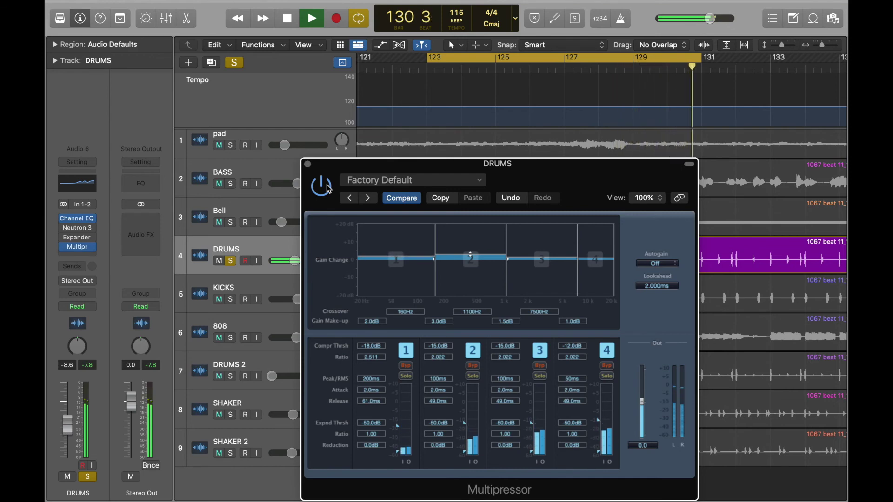
key(space)
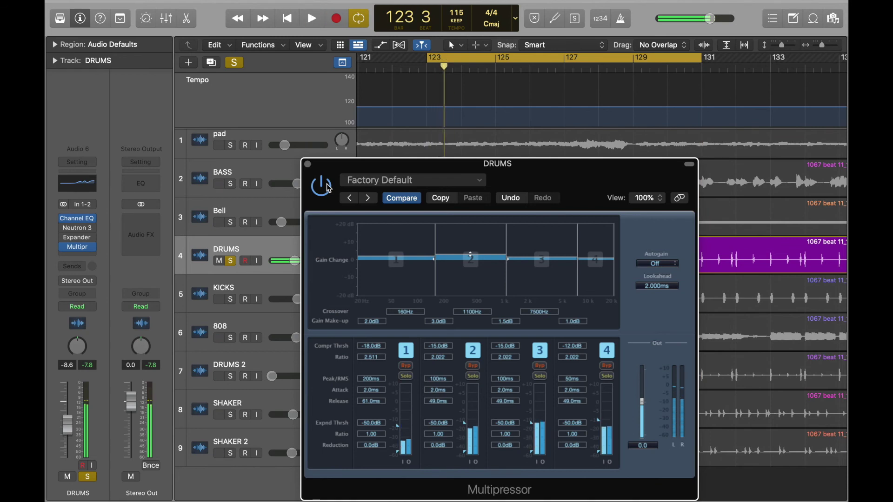
Move the Multipressor window higher, switch band 1 off and back on, and briefly play the drum loop
drag(551, 187, 526, 99)
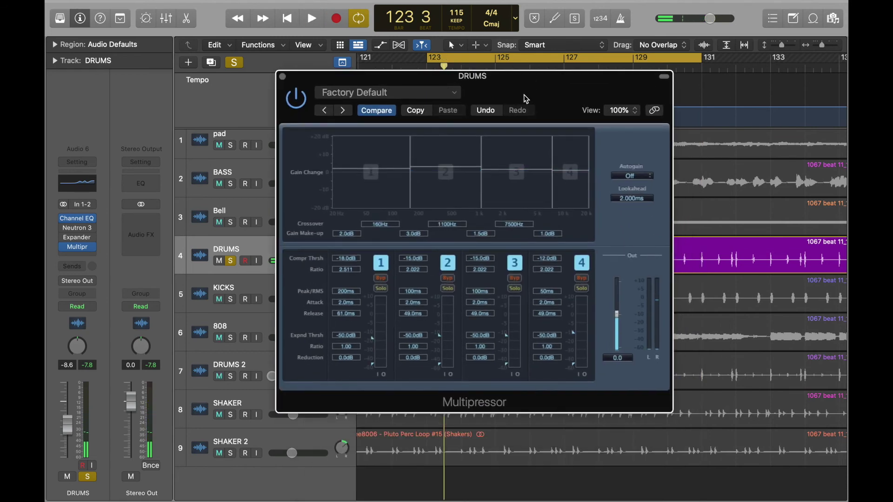
click(382, 265)
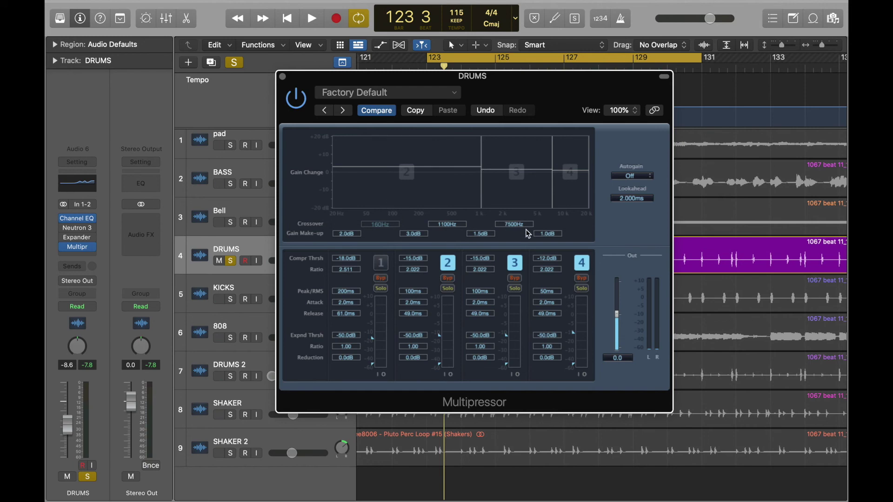
click(388, 263)
key(space)
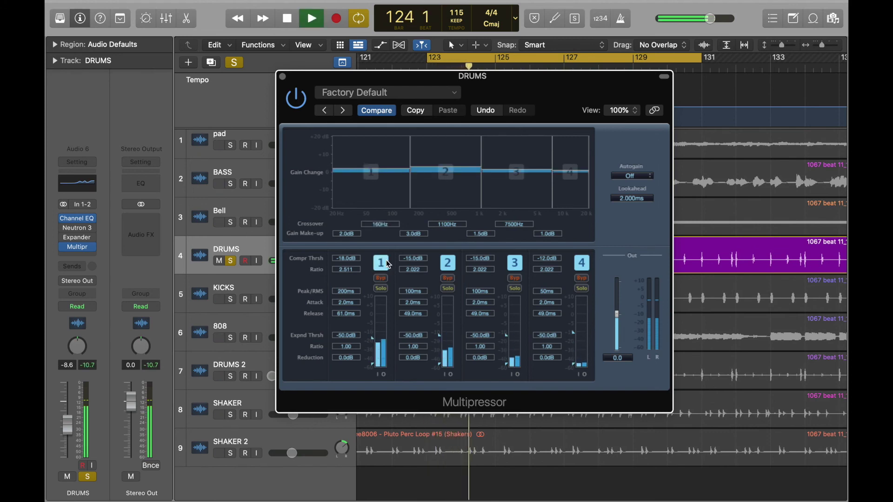
key(space)
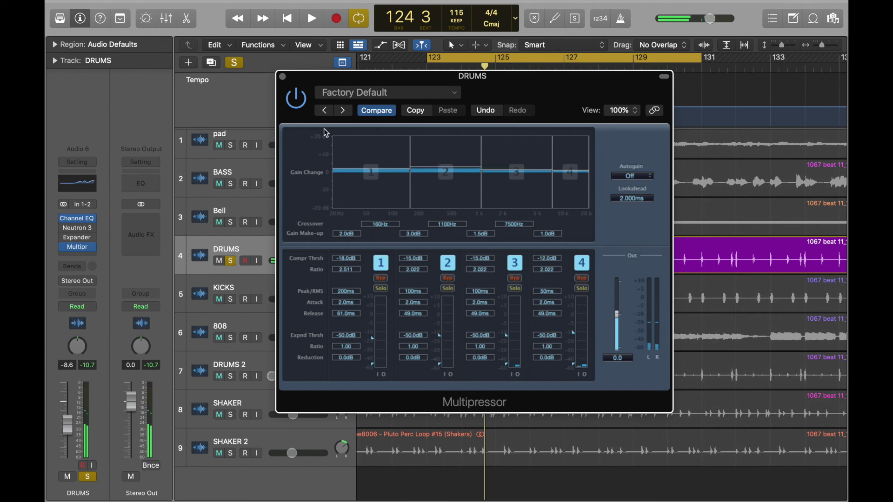